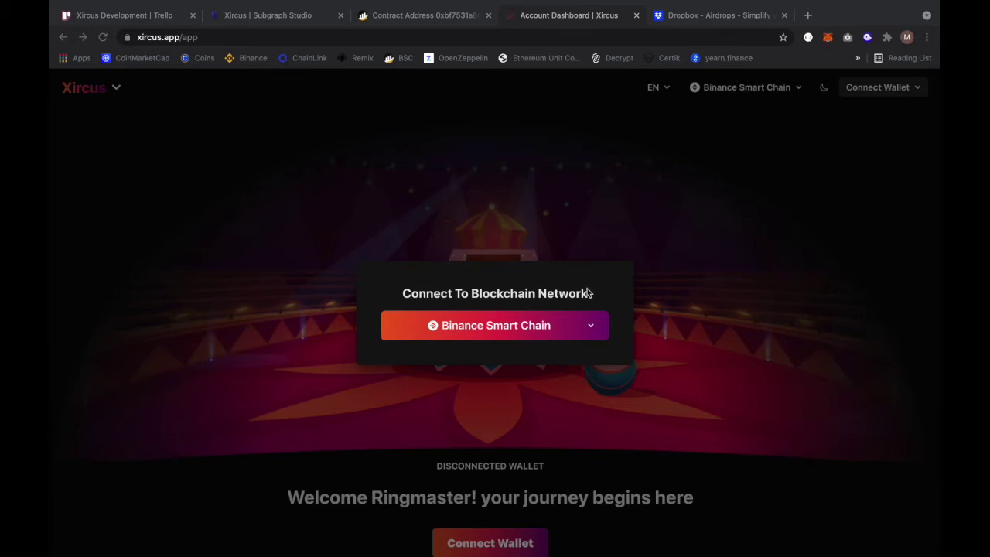
Switch the network to Binance Test Chain and pick MetaMask as the wallet to connect
{"action": "left_click", "coordinate": [585, 329]}
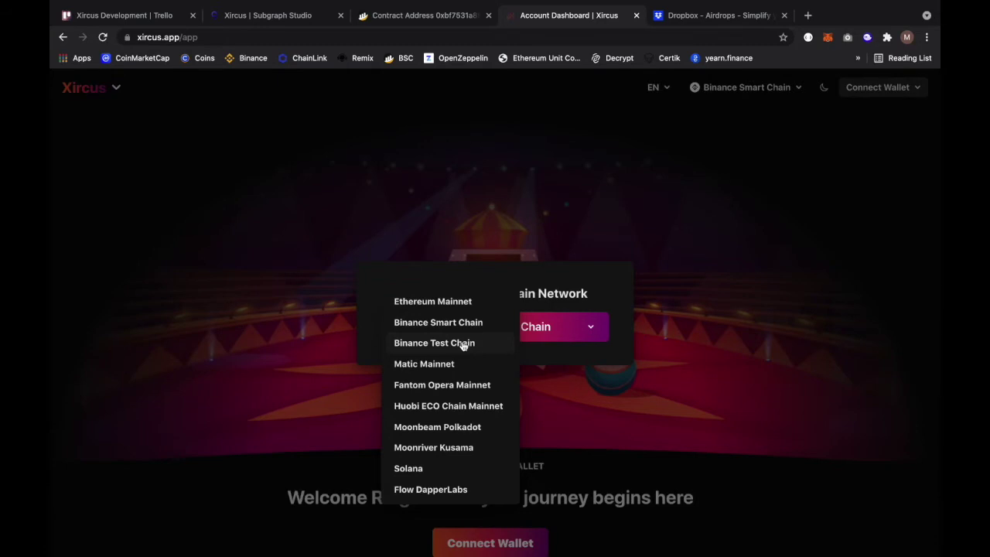
{"action": "left_click", "coordinate": [463, 342]}
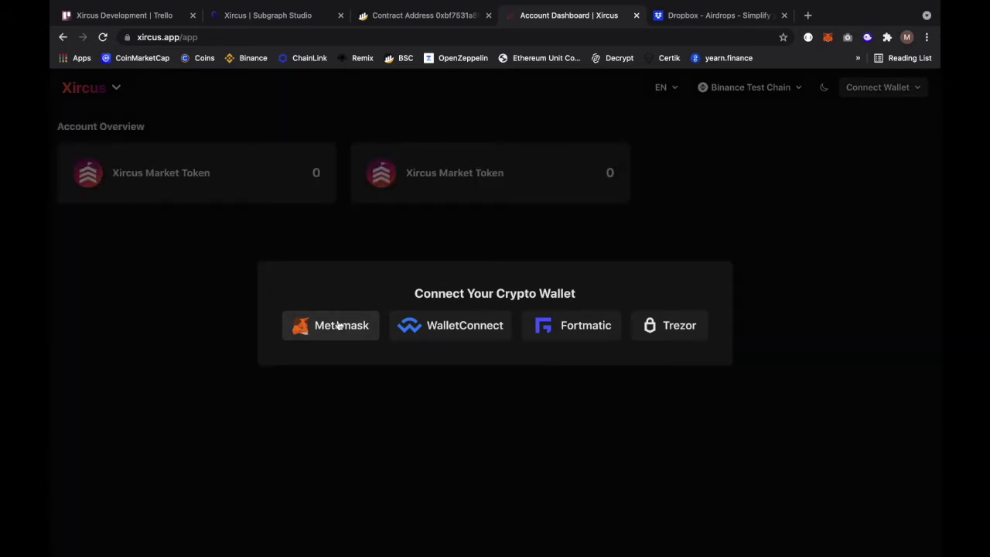
{"action": "left_click", "coordinate": [338, 325]}
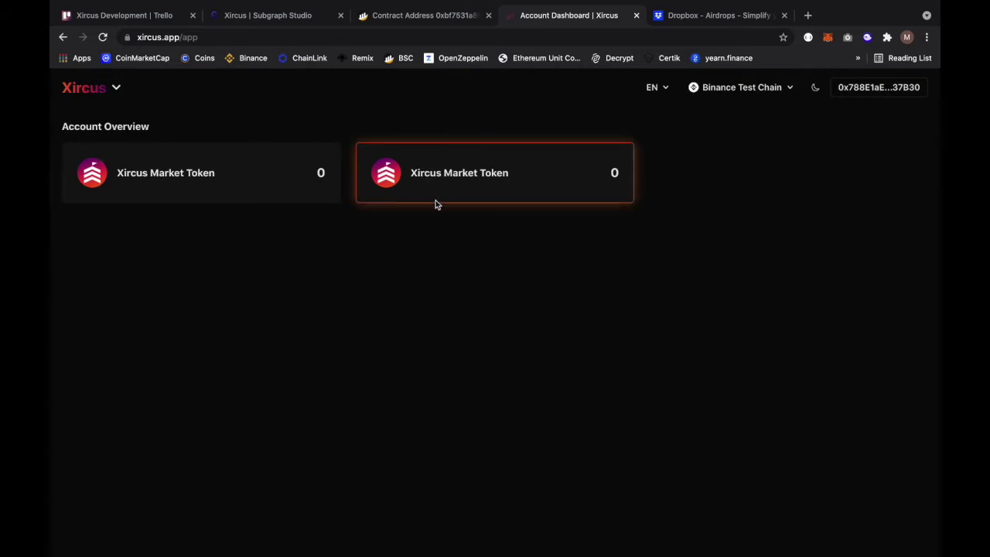
Bring up the Xircus menu listing its sections
{"action": "left_click", "coordinate": [108, 91]}
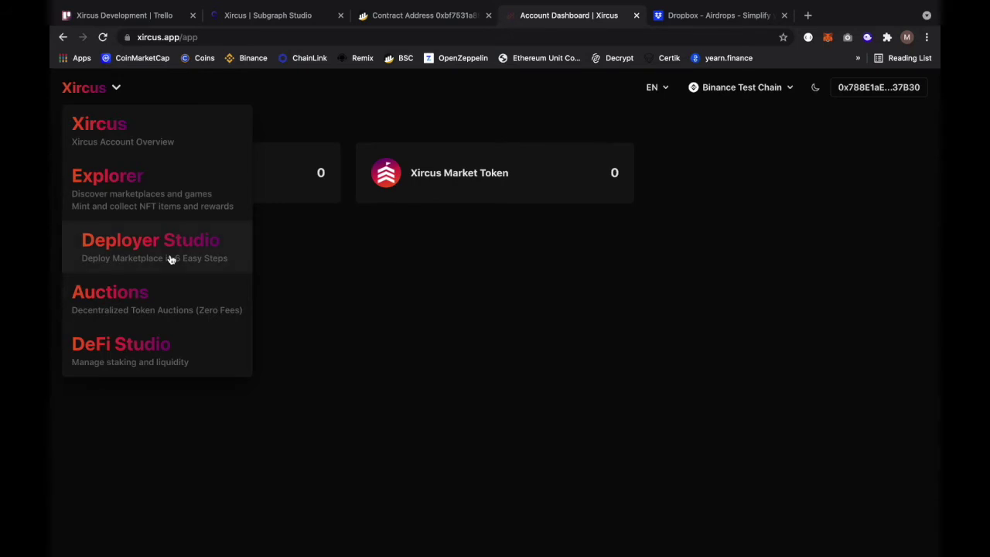
Go to Deployer Studio and start creating a new marketplace
{"action": "left_click", "coordinate": [170, 260]}
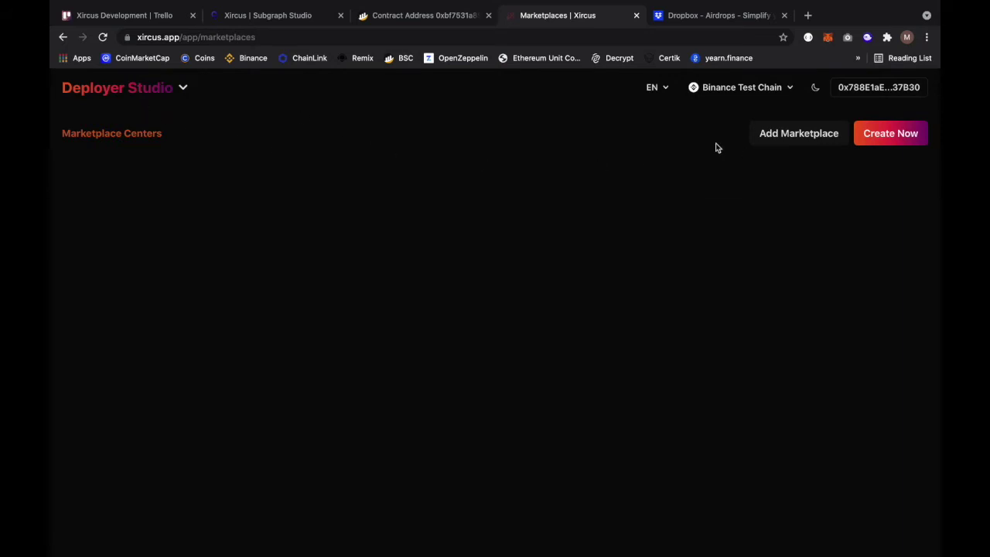
{"action": "left_click", "coordinate": [889, 146]}
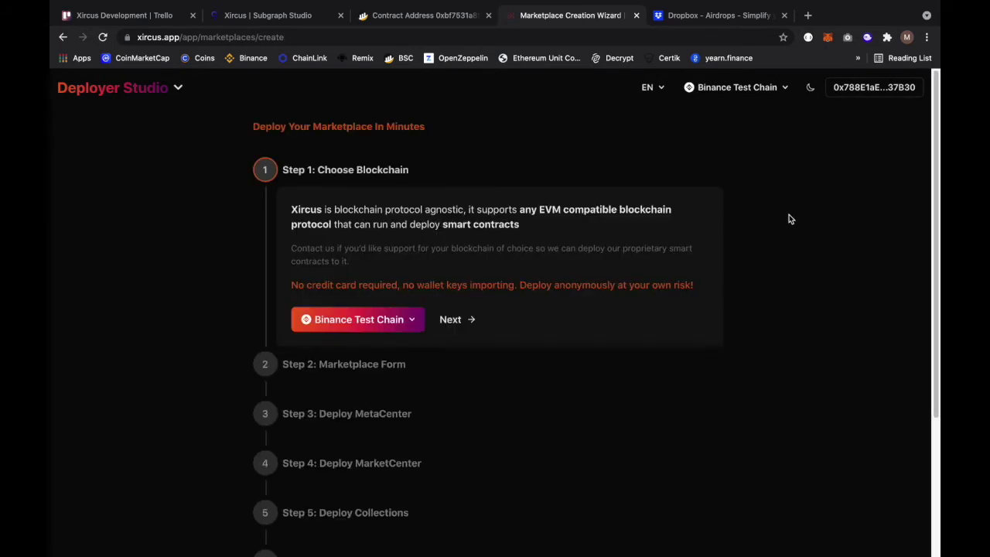
{"action": "double_click", "coordinate": [789, 214]}
{"action": "scroll", "coordinate": [650, 270], "scroll_direction": "down", "scroll_amount": 1}
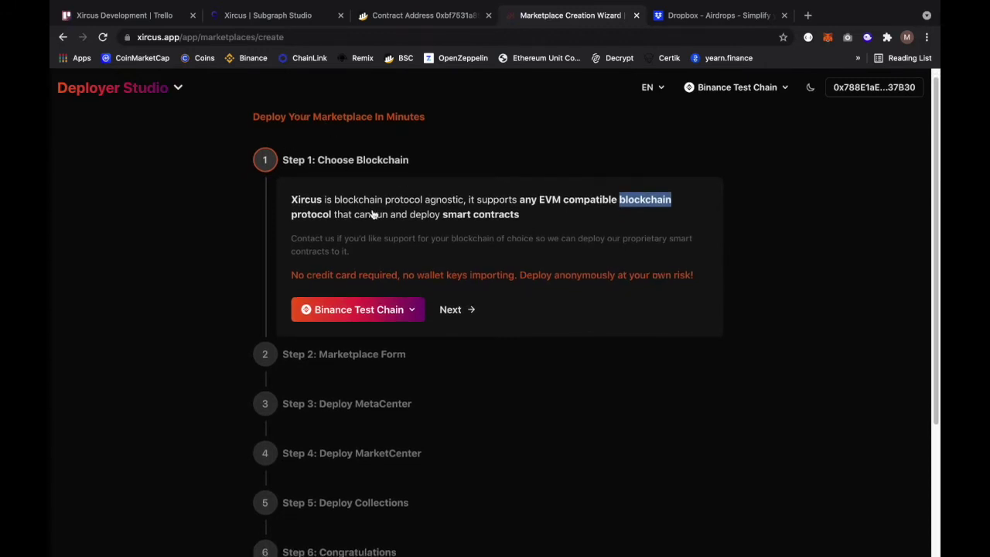
{"action": "left_click", "coordinate": [579, 352]}
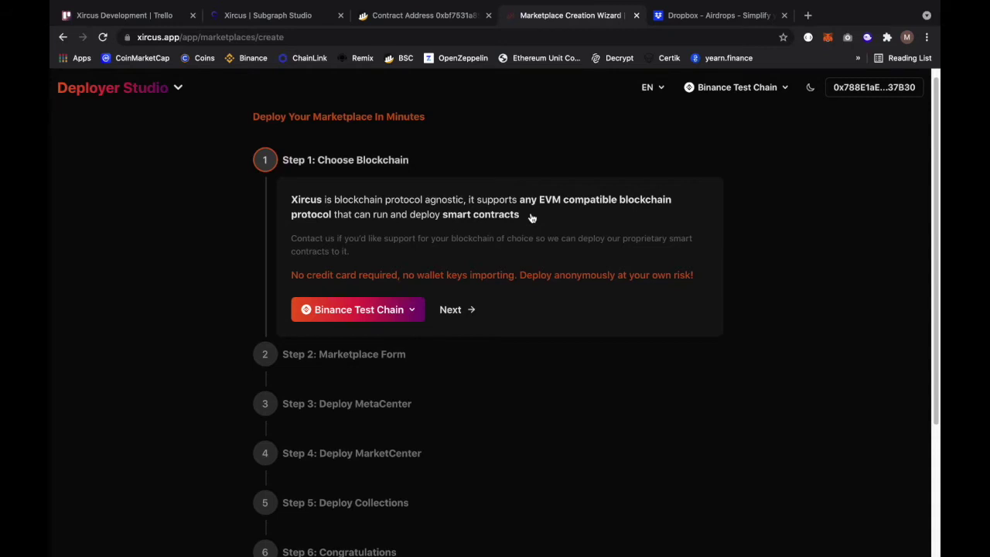
Keep Binance Test Chain as the Step 1 blockchain and proceed to the marketplace form
{"action": "left_click", "coordinate": [404, 312]}
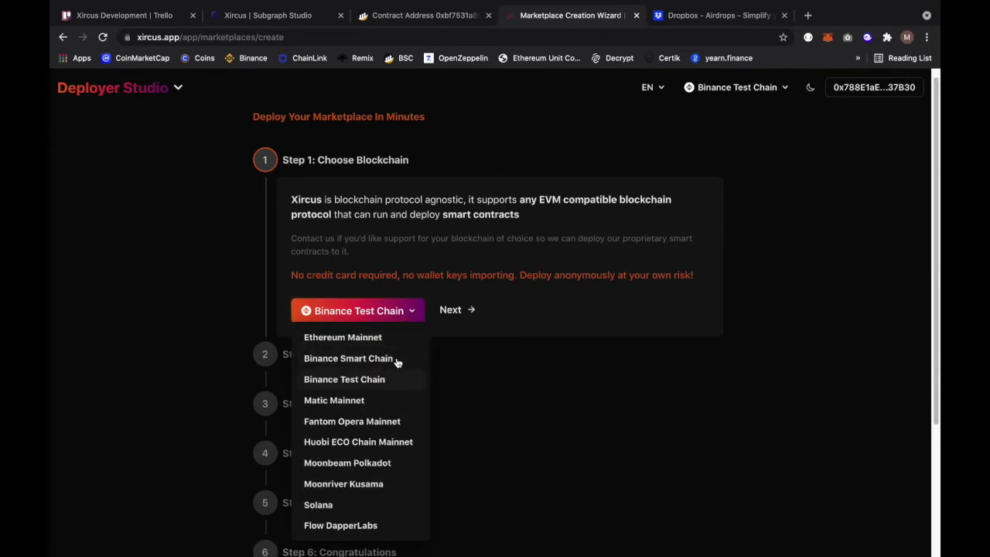
{"action": "left_click", "coordinate": [449, 276]}
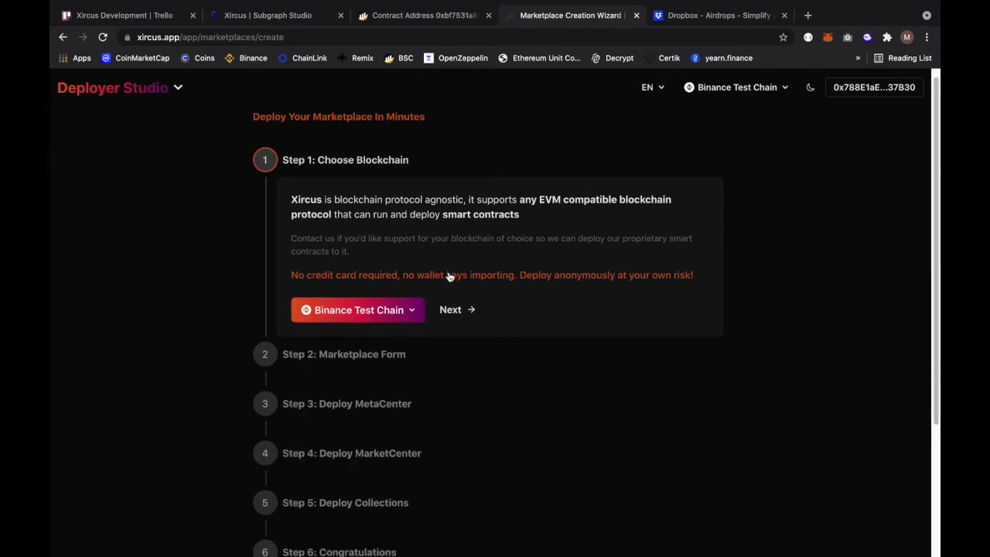
{"action": "left_click", "coordinate": [453, 313]}
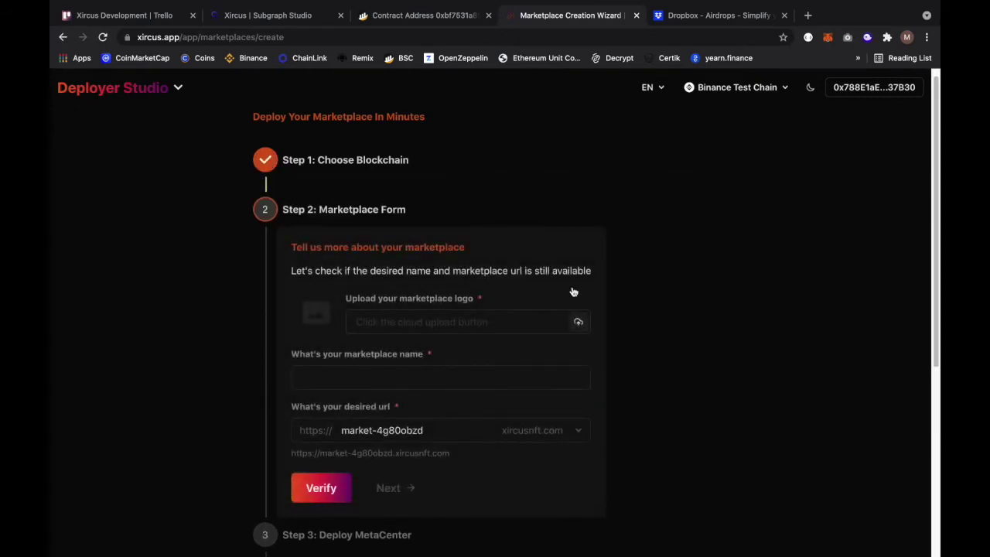
Upload a logo image for the marketplace
{"action": "scroll", "coordinate": [607, 283], "scroll_direction": "down", "scroll_amount": 2}
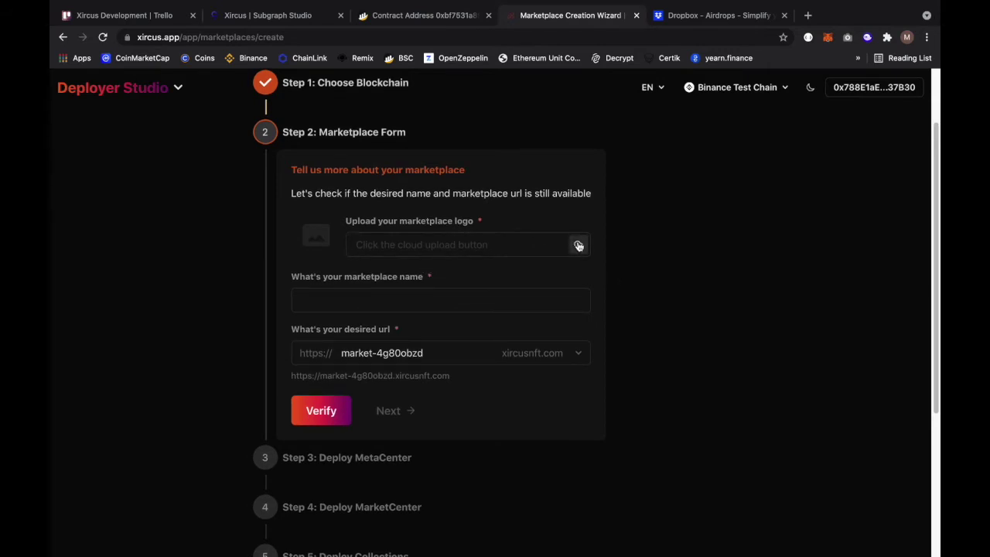
{"action": "left_click", "coordinate": [578, 246]}
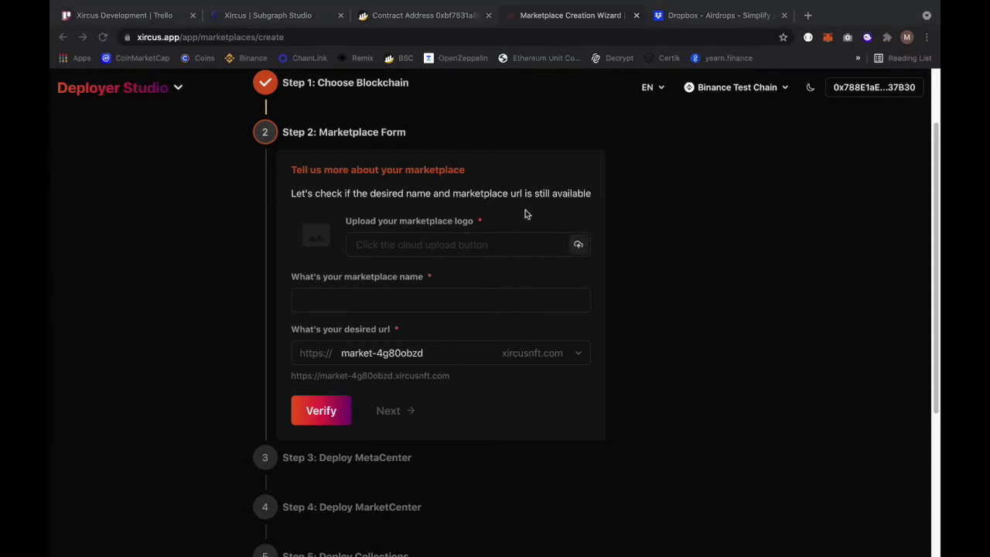
{"action": "key", "text": "Return"}
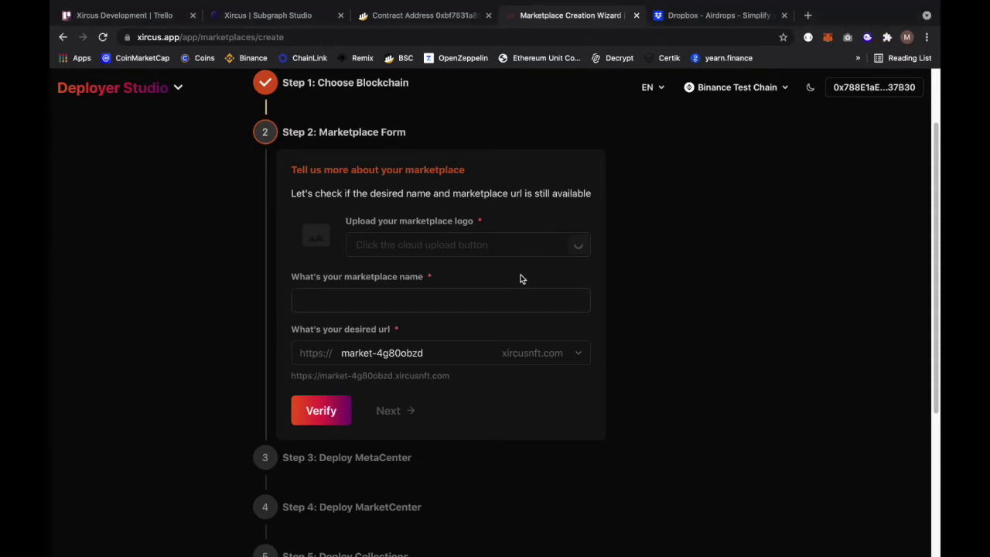
Name the marketplace 'Fantasy' with URL fantasy.xircusnft.com and verify availability
{"action": "left_click", "coordinate": [436, 305]}
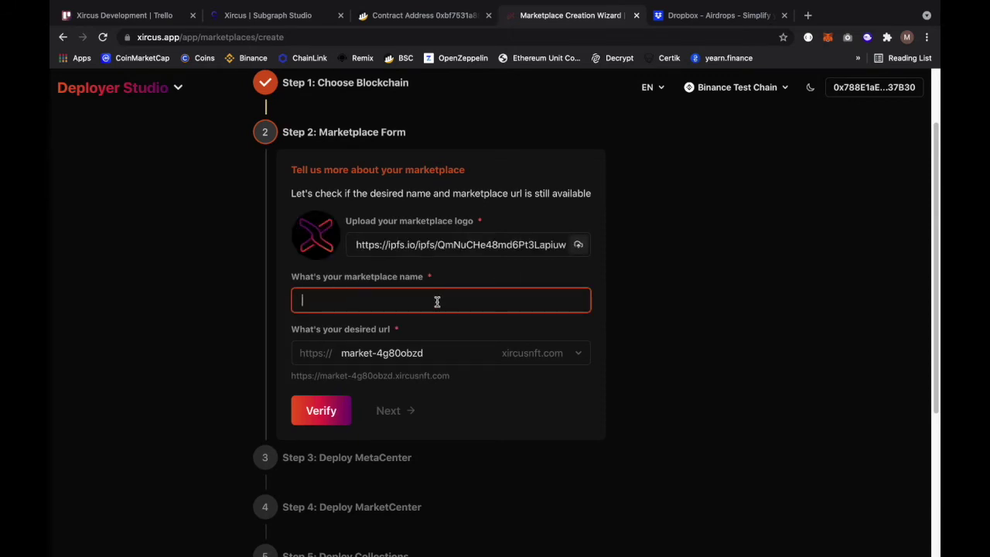
{"action": "type", "text": "Fantasy"}
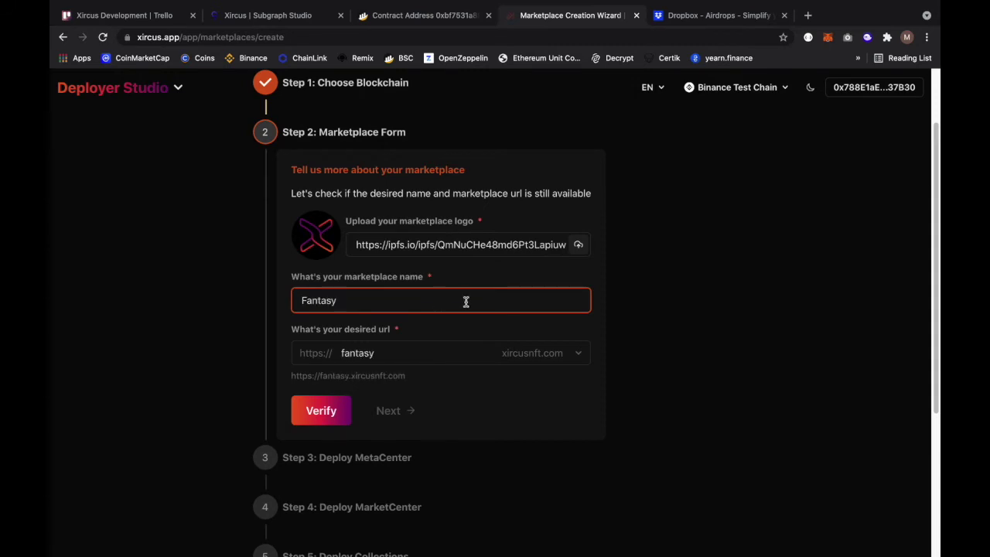
{"action": "left_click", "coordinate": [448, 336]}
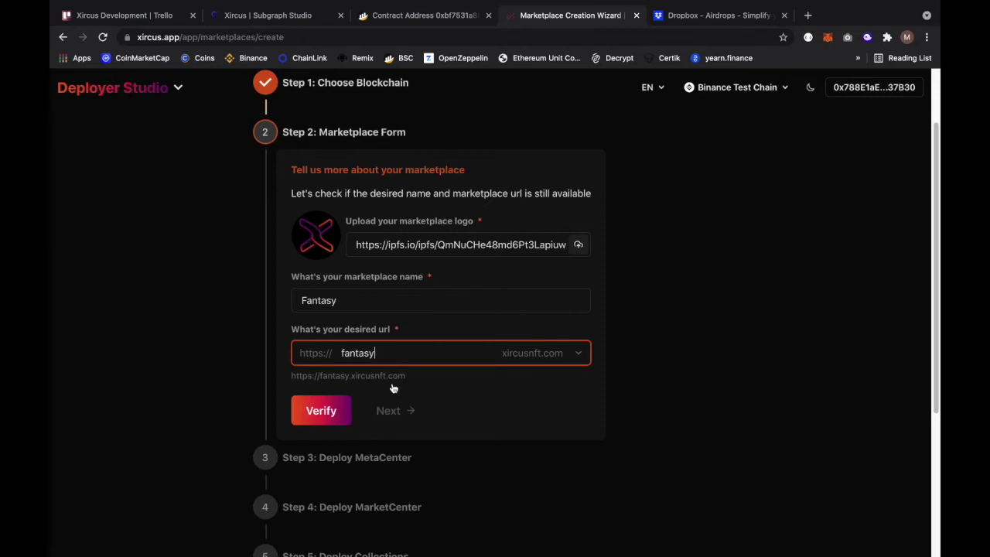
{"action": "left_click", "coordinate": [571, 358]}
{"action": "left_click", "coordinate": [573, 358]}
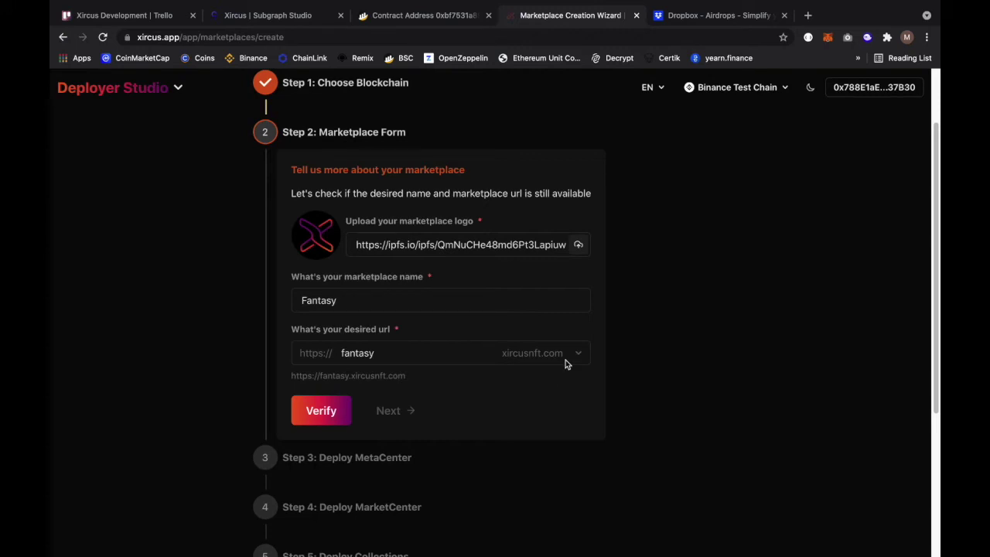
{"action": "left_click", "coordinate": [325, 409]}
Select the second Fantasy MetaCenter contract and advance to Step 4, Deploy MarketCenter
{"action": "left_click", "coordinate": [402, 414]}
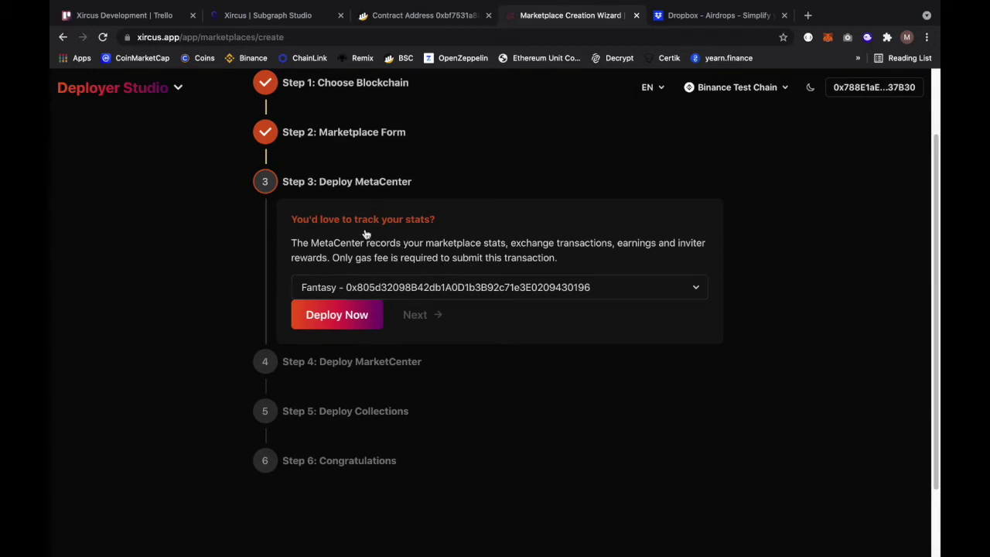
{"action": "scroll", "coordinate": [382, 225], "scroll_direction": "up", "scroll_amount": 1}
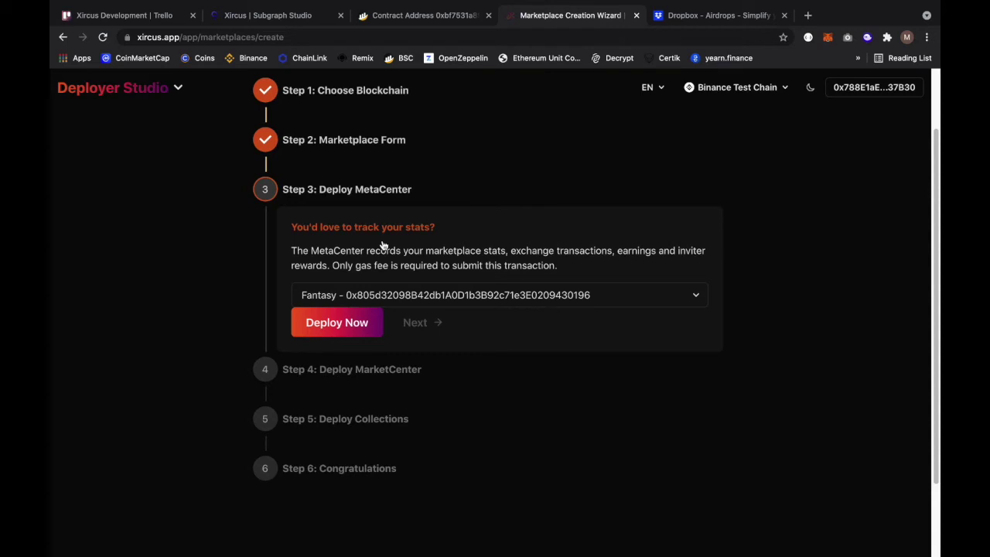
{"action": "left_click", "coordinate": [461, 300]}
{"action": "left_click", "coordinate": [461, 306]}
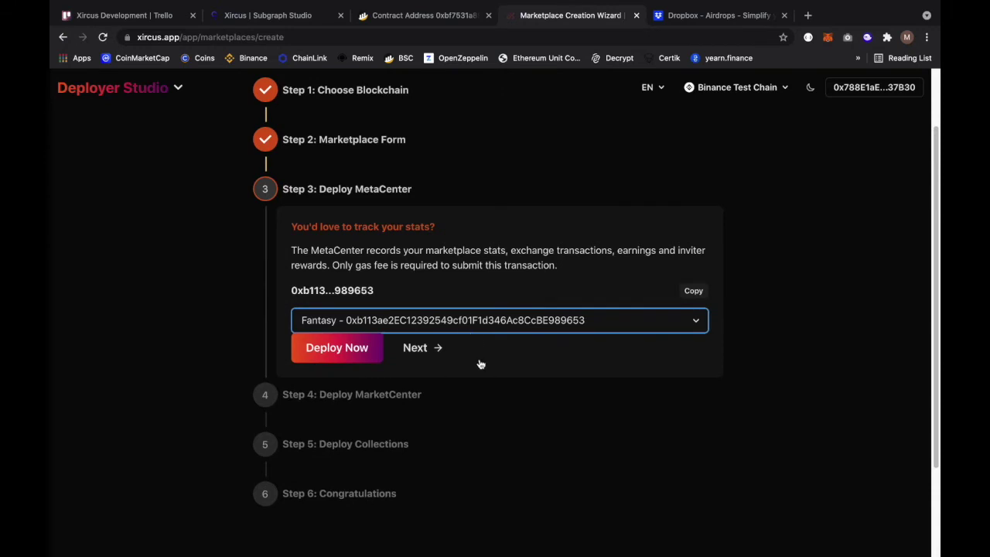
{"action": "left_click", "coordinate": [420, 350]}
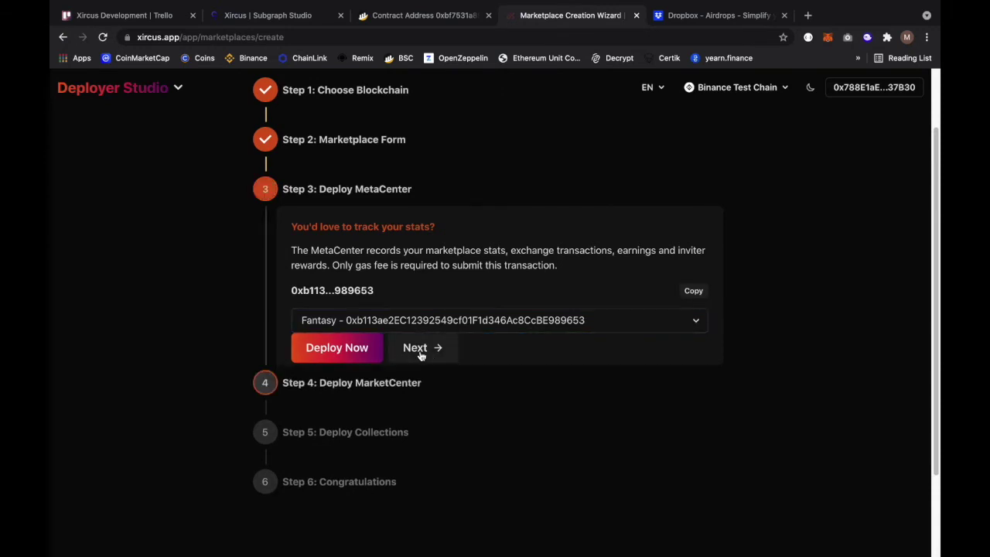
{"action": "scroll", "coordinate": [486, 286], "scroll_direction": "down", "scroll_amount": 3}
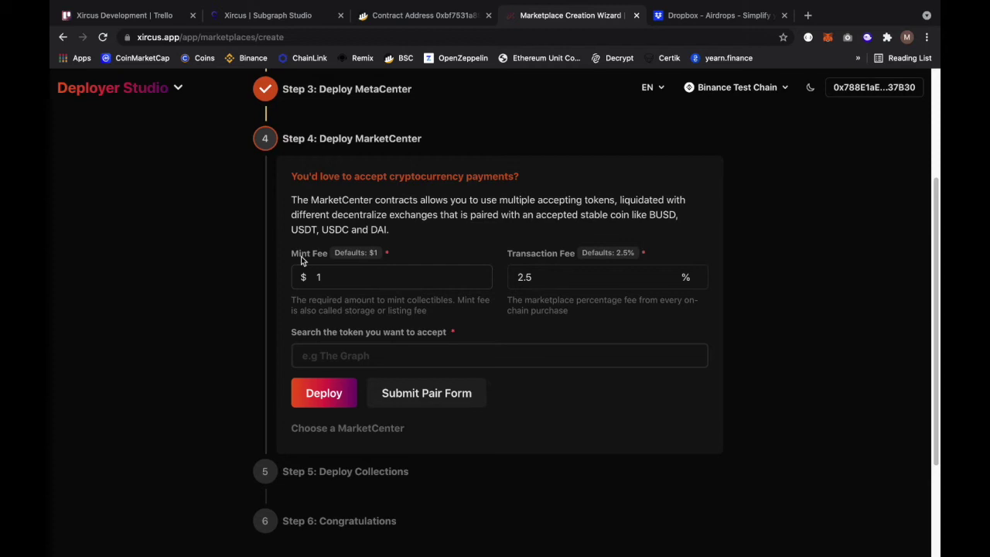
{"action": "left_click", "coordinate": [557, 275]}
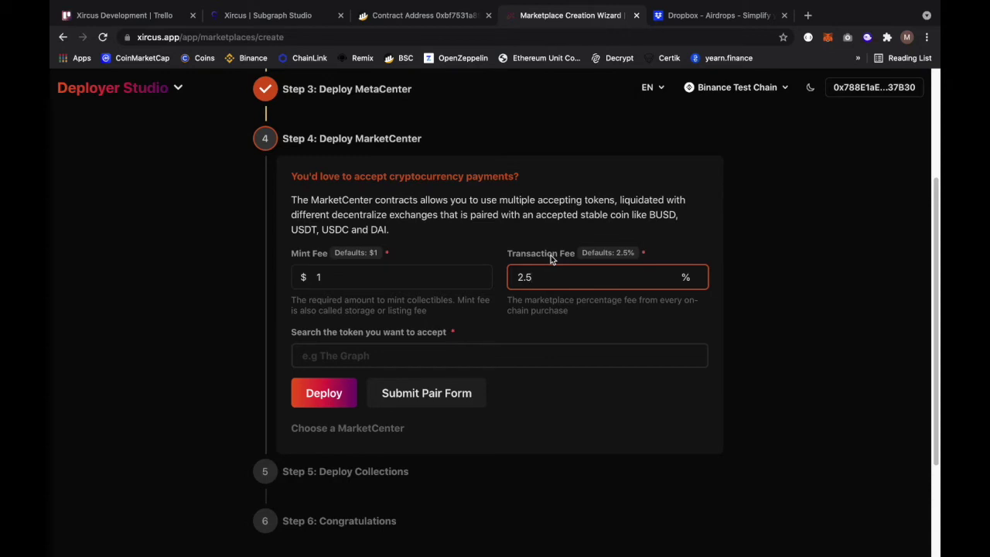
{"action": "left_click", "coordinate": [399, 275]}
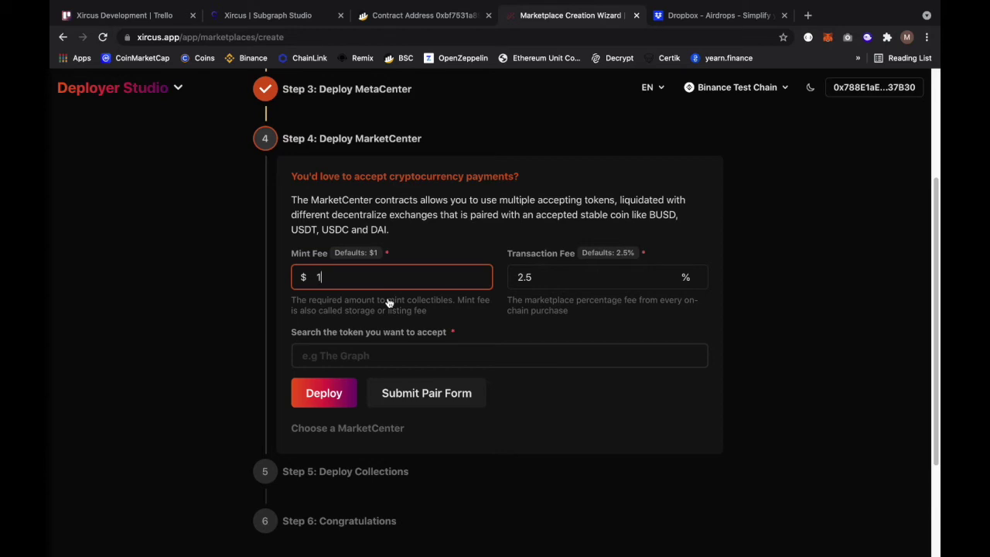
{"action": "left_click", "coordinate": [421, 303]}
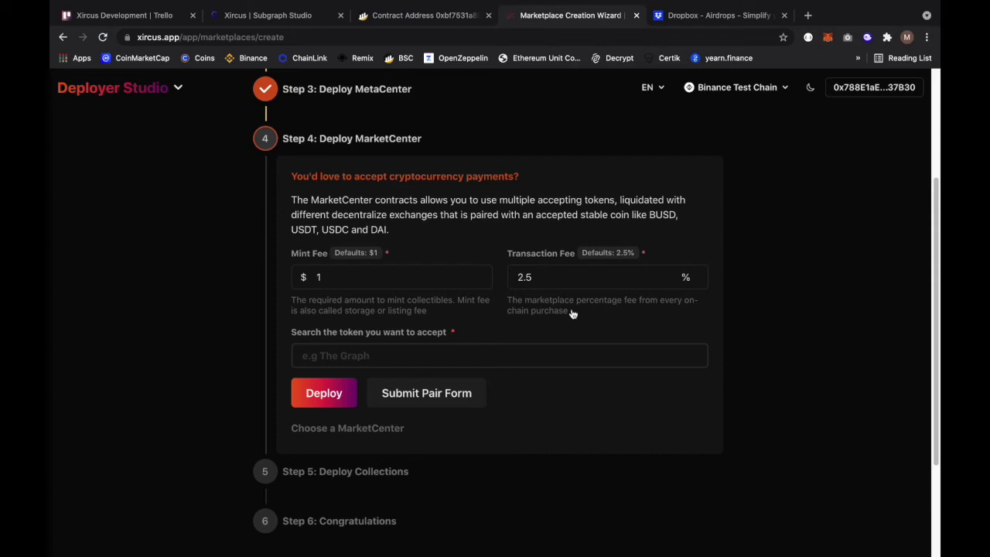
{"action": "left_click", "coordinate": [566, 276]}
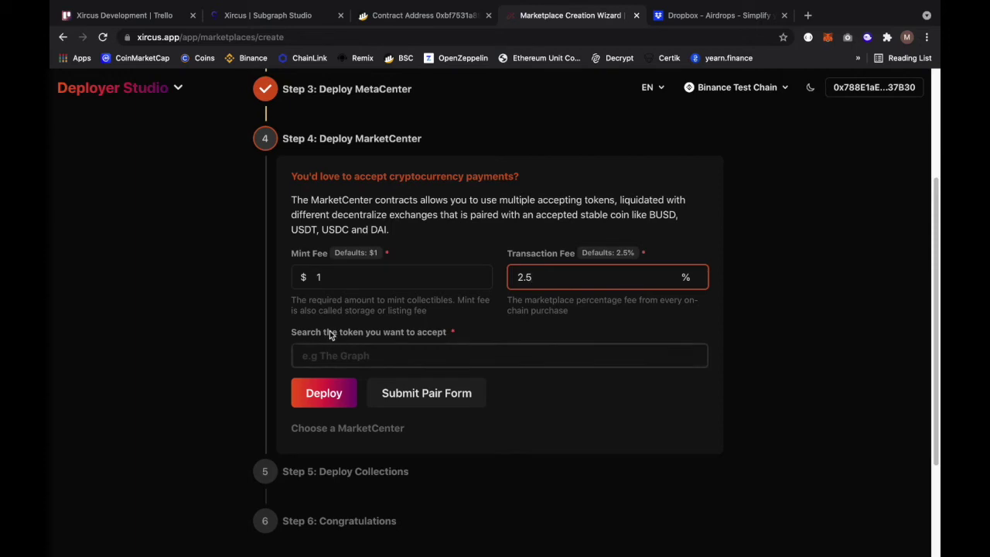
{"action": "left_click", "coordinate": [387, 350]}
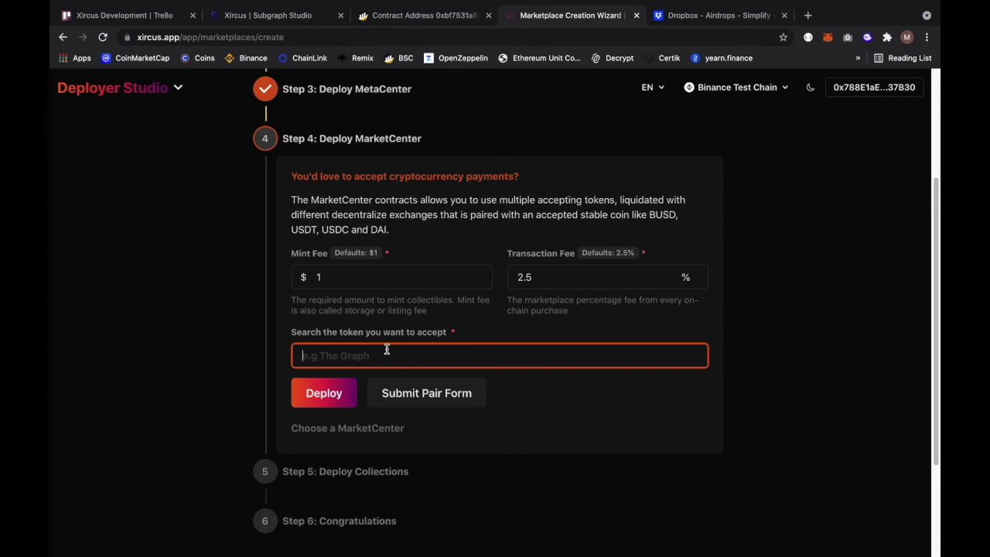
Search 'market' and set MARKET-BUSD PancakeSwap as the accepted token
{"action": "type", "text": "market"}
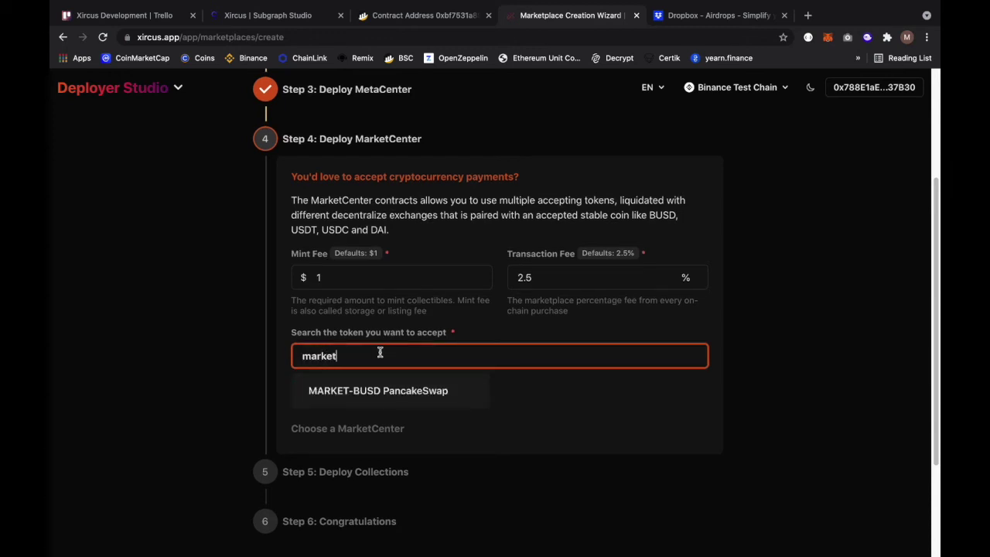
{"action": "left_click", "coordinate": [368, 393]}
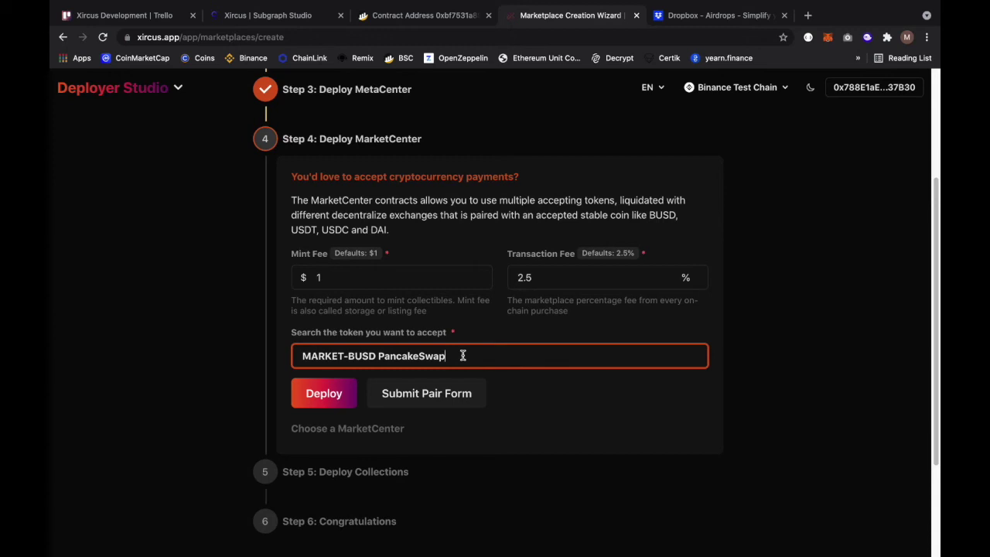
{"action": "double_click", "coordinate": [339, 358]}
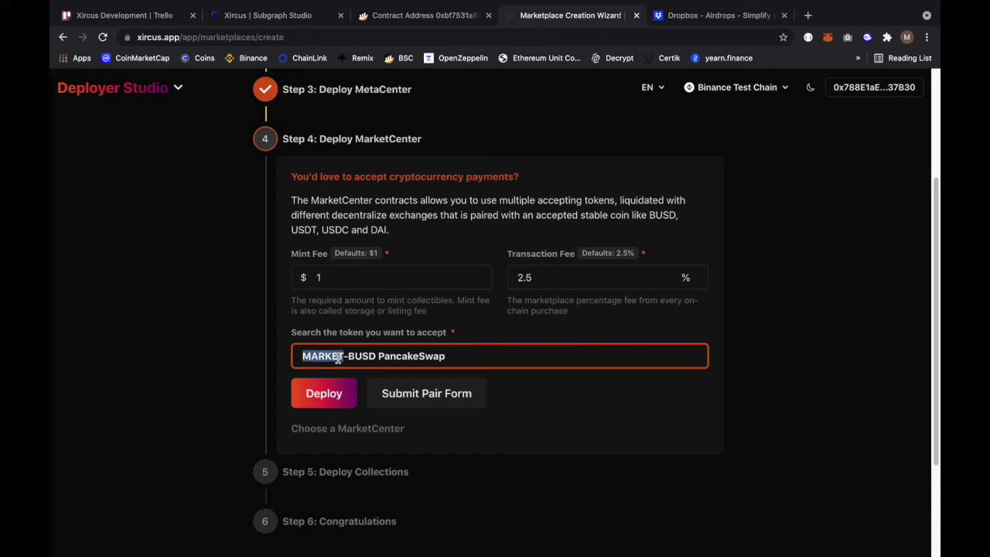
{"action": "left_click", "coordinate": [457, 357]}
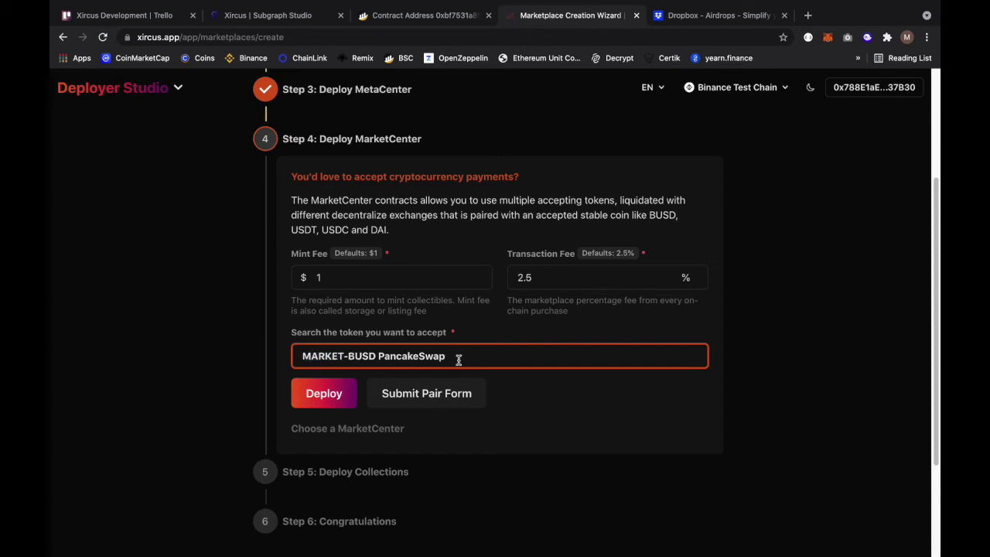
{"action": "left_click", "coordinate": [569, 394]}
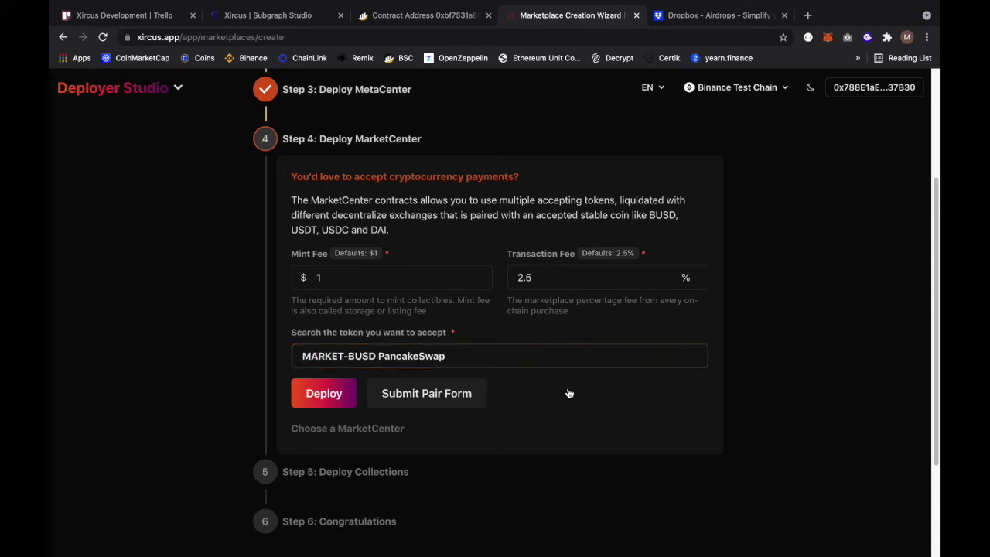
{"action": "left_click", "coordinate": [355, 357]}
{"action": "left_click", "coordinate": [352, 272]}
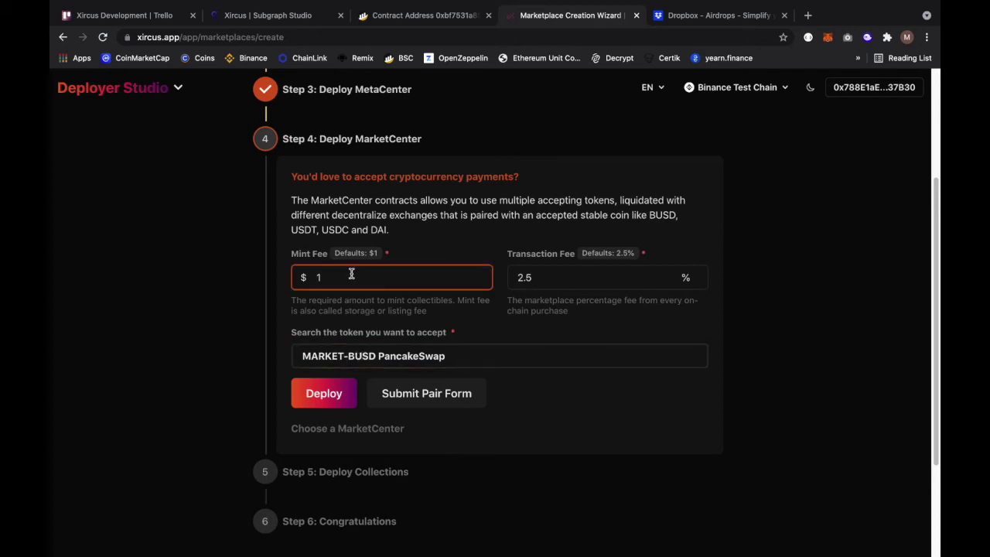
Deploy the MarketCenter contract and select the newly deployed MarketCenter
{"action": "left_click", "coordinate": [335, 402]}
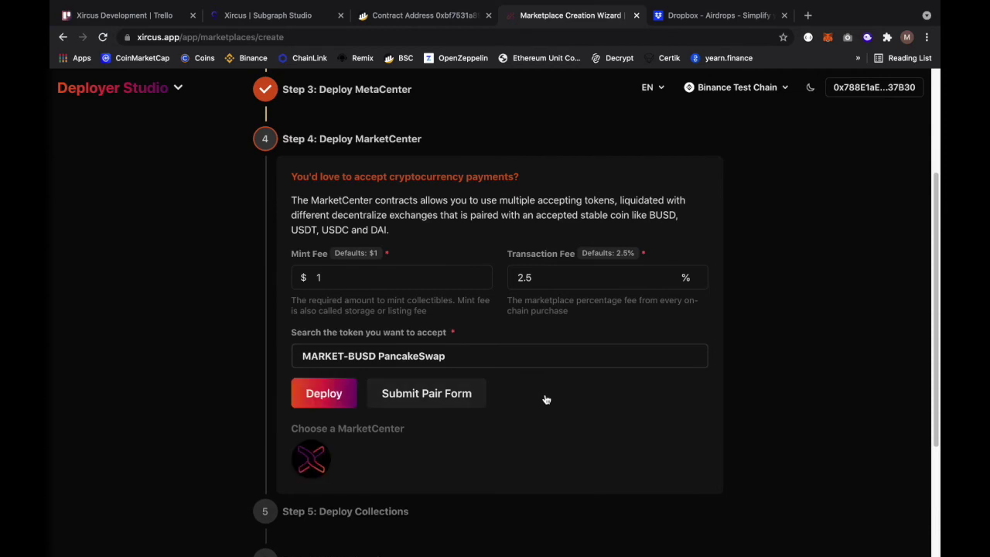
{"action": "left_click", "coordinate": [315, 463]}
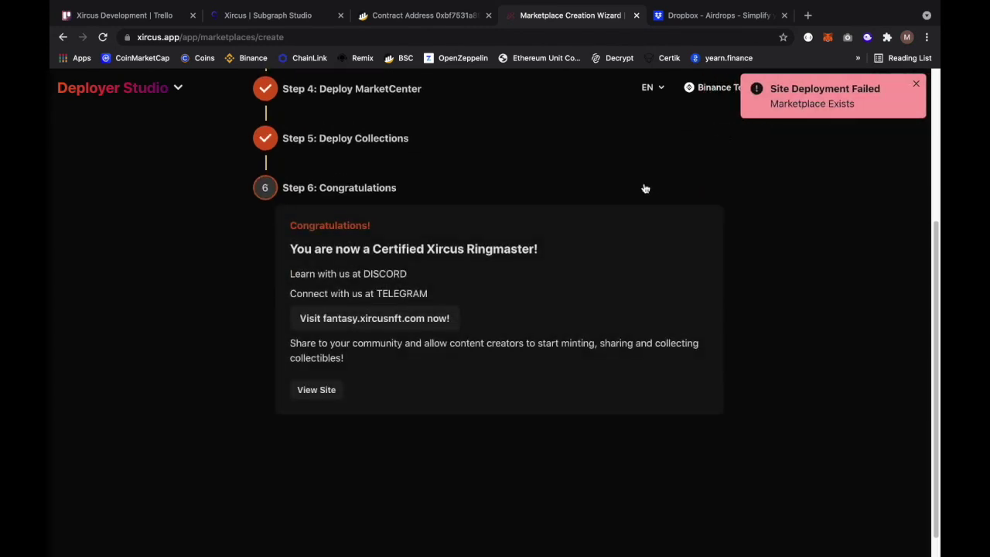
Reopen Step 5, Deploy Collections, to show the collection type, name and symbol fields
{"action": "scroll", "coordinate": [466, 212], "scroll_direction": "up", "scroll_amount": 1}
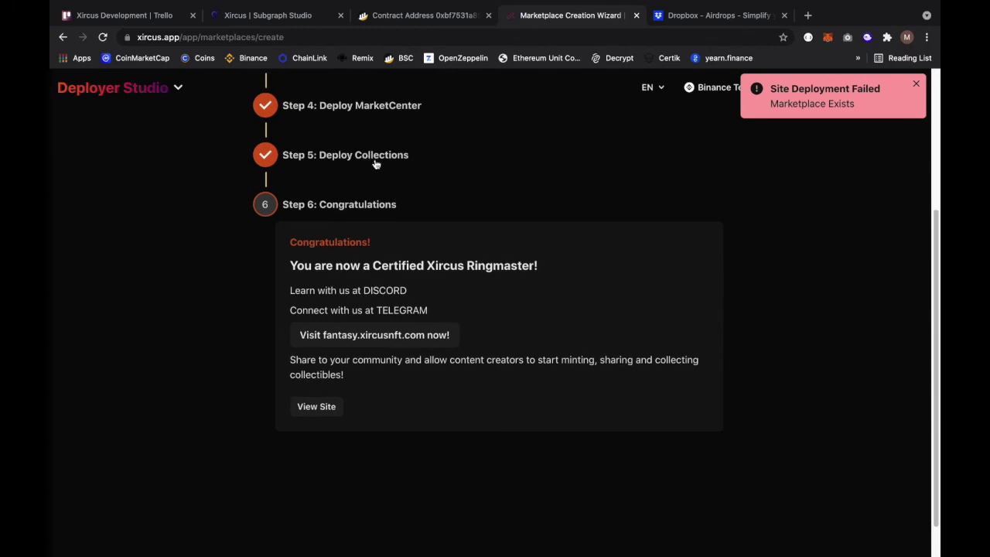
{"action": "scroll", "coordinate": [383, 174], "scroll_direction": "up", "scroll_amount": 3}
{"action": "left_click", "coordinate": [369, 246]}
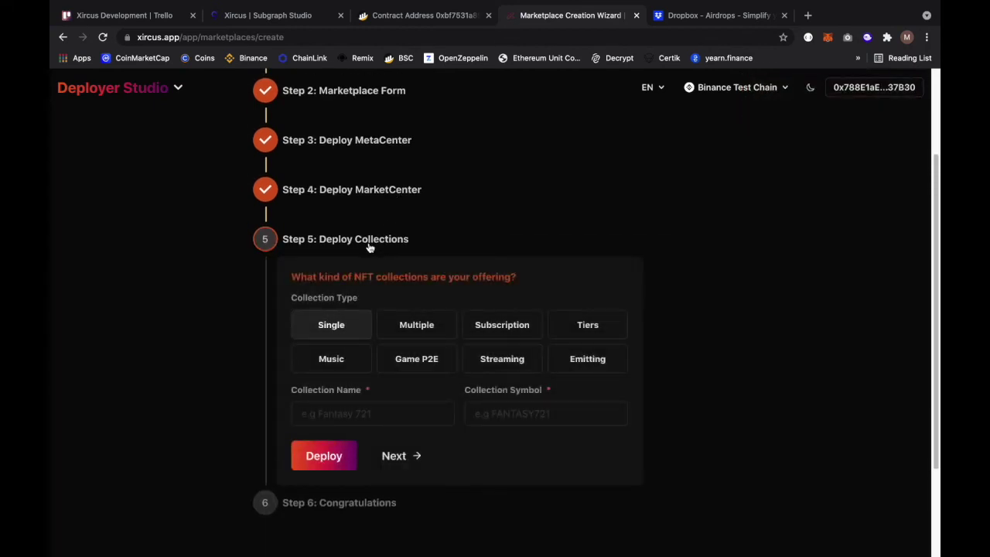
{"action": "scroll", "coordinate": [511, 263], "scroll_direction": "down", "scroll_amount": 1}
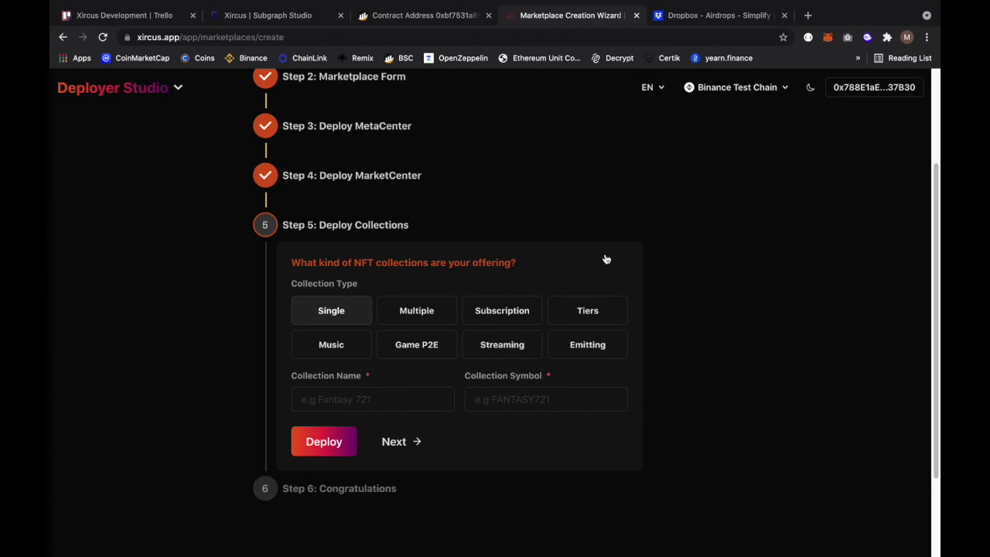
Keep the Single collection type and name it 'Fantasy One Collection 721'
{"action": "left_click", "coordinate": [369, 405]}
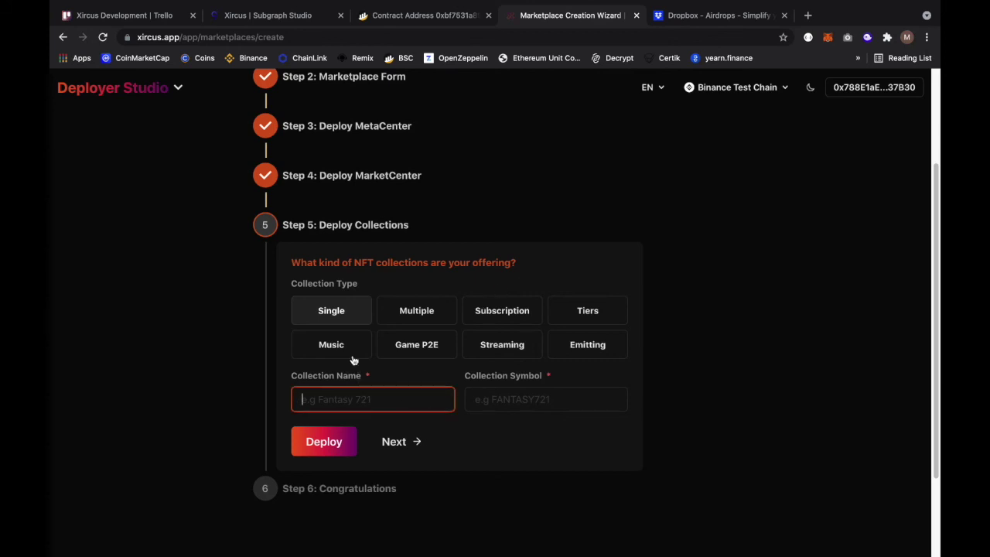
{"action": "left_click", "coordinate": [332, 315]}
{"action": "left_click", "coordinate": [370, 410]}
{"action": "type", "text": "Fantasy One Collection 721"}
Set the collection symbol to FANTASY721 and deploy the collection
{"action": "left_click", "coordinate": [546, 399]}
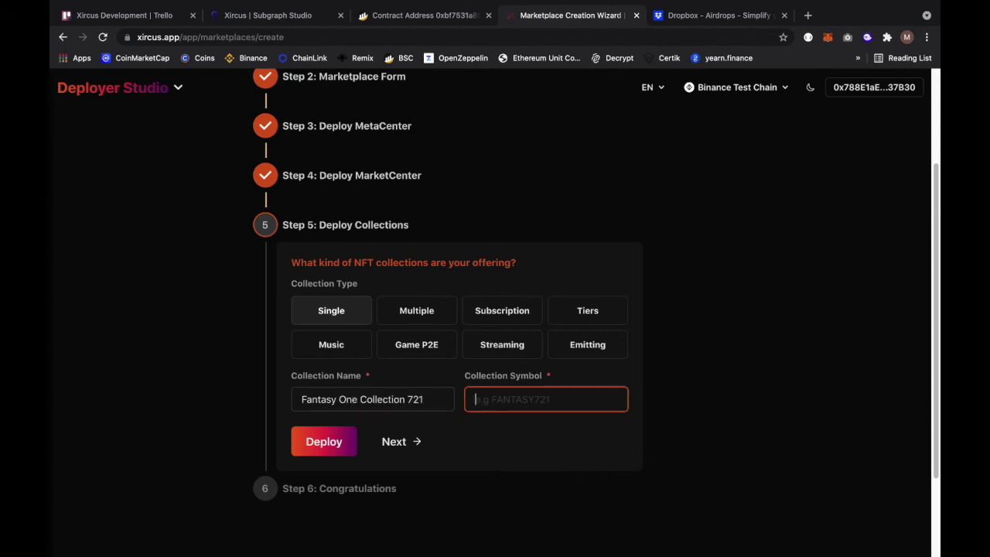
{"action": "type", "text": "FA"}
{"action": "type", "text": "NTAS"}
{"action": "key", "text": "BackSpace"}
{"action": "type", "text": "ASY721"}
{"action": "left_click", "coordinate": [405, 384]}
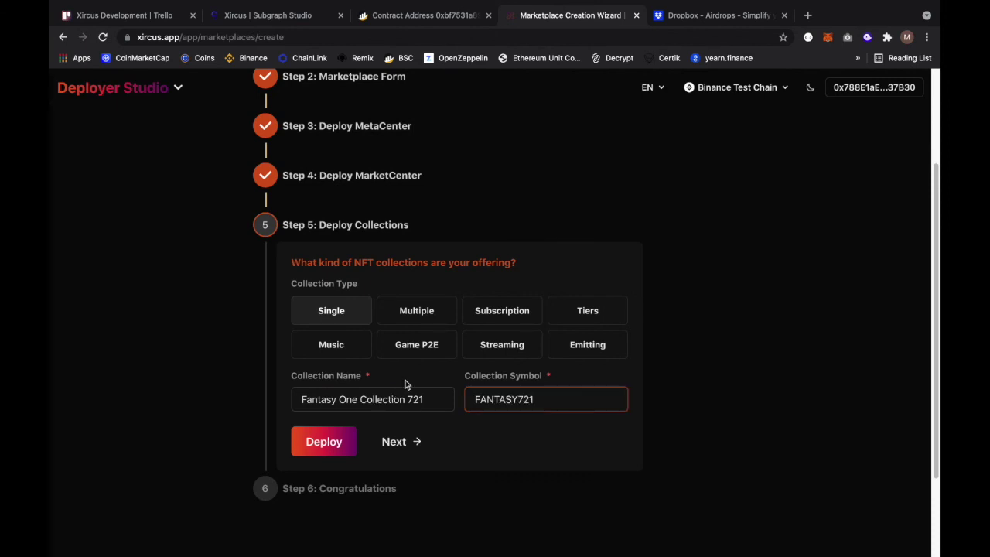
{"action": "left_click", "coordinate": [340, 444]}
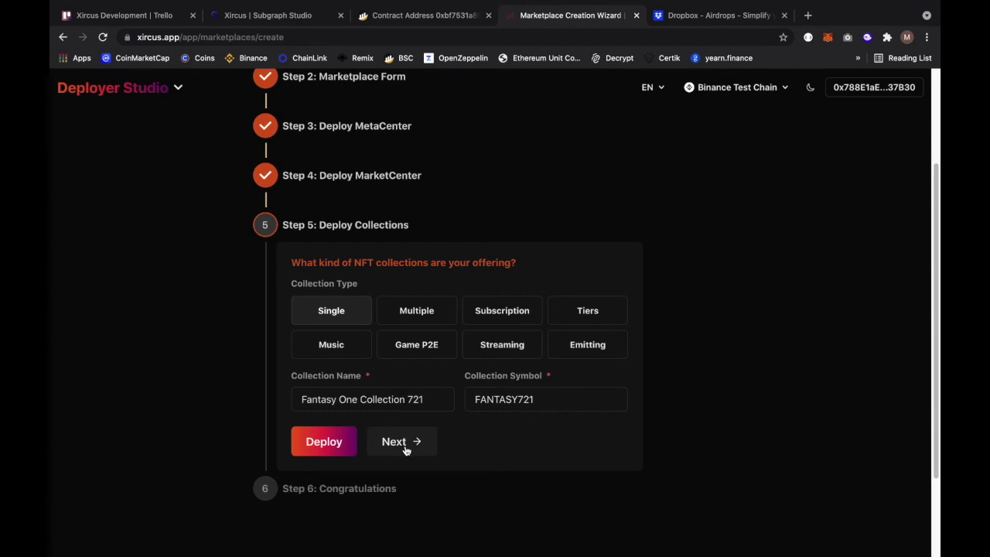
Advance the wizard to Step 6, Congratulations, opening the fantasy.xircusnft.com site
{"action": "left_click", "coordinate": [406, 448]}
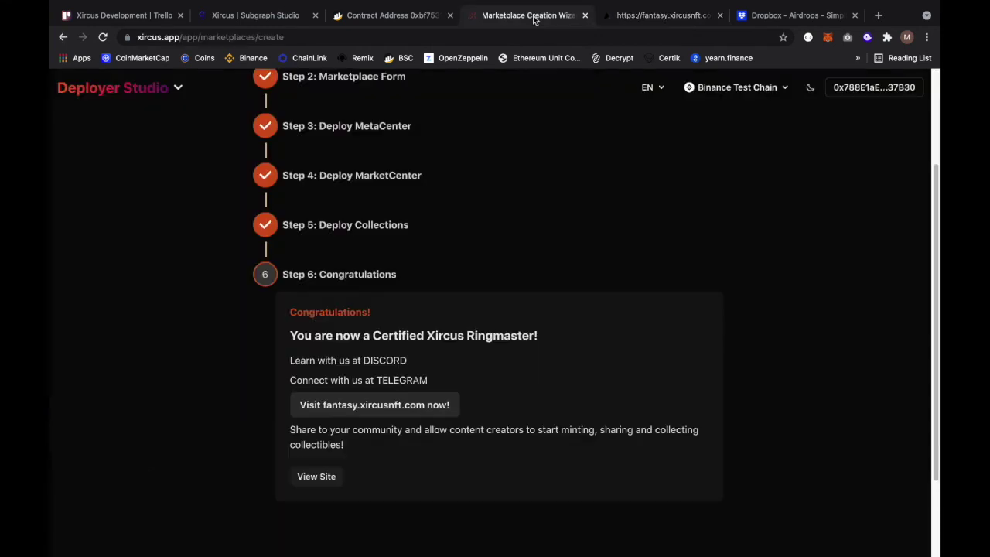
{"action": "key", "text": "Tab"}
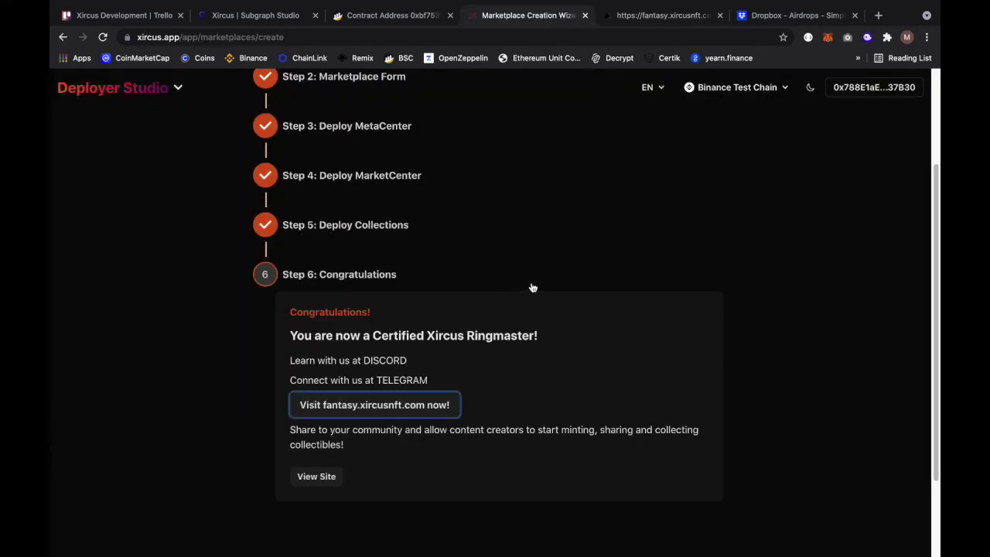